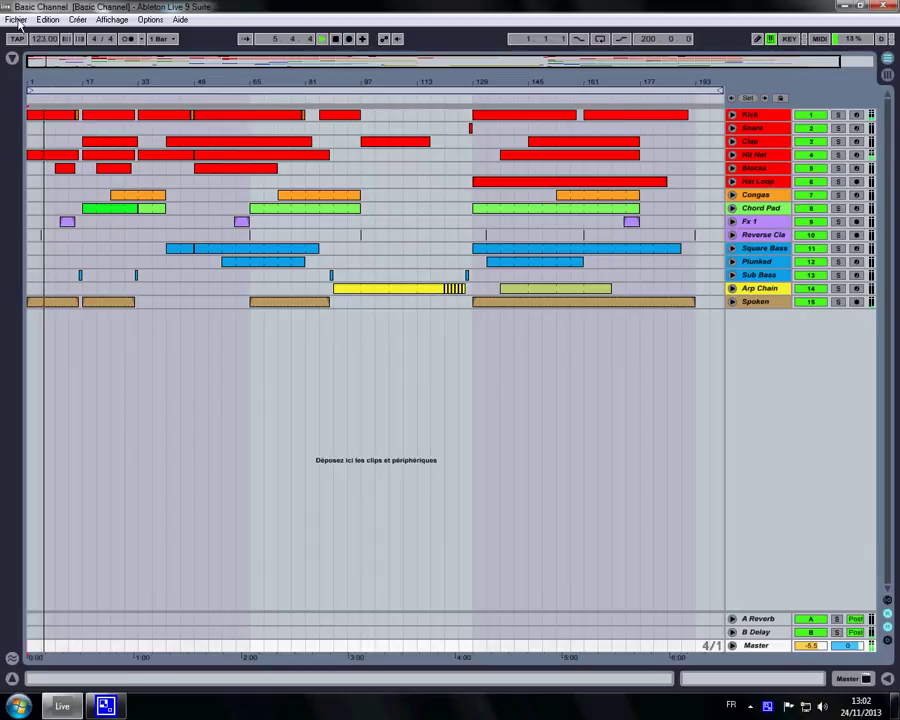
- Examine the arrangement's opening section up to about bar 96 and look at the notes on the Sub Bass track
left_click_drag(80, 62, 80, 62)
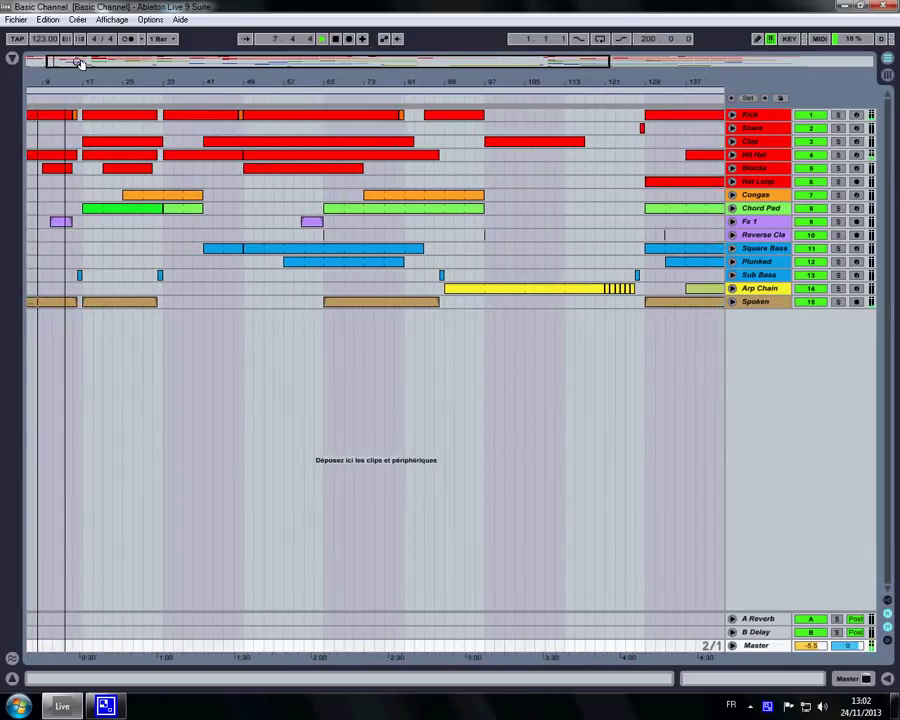
left_click_drag(83, 62, 44, 60)
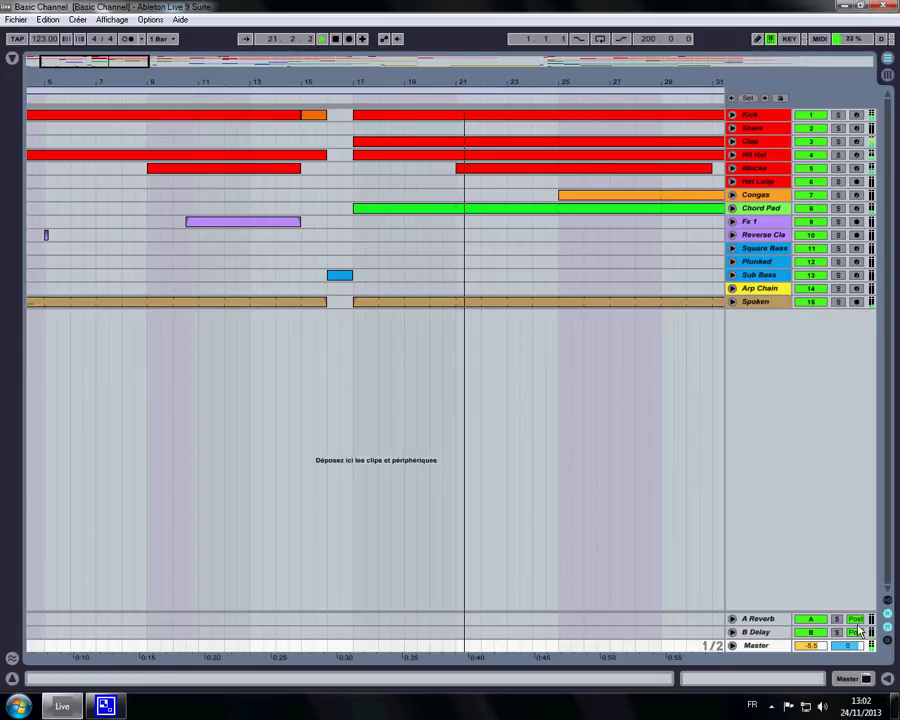
left_click_drag(80, 72, 86, 63)
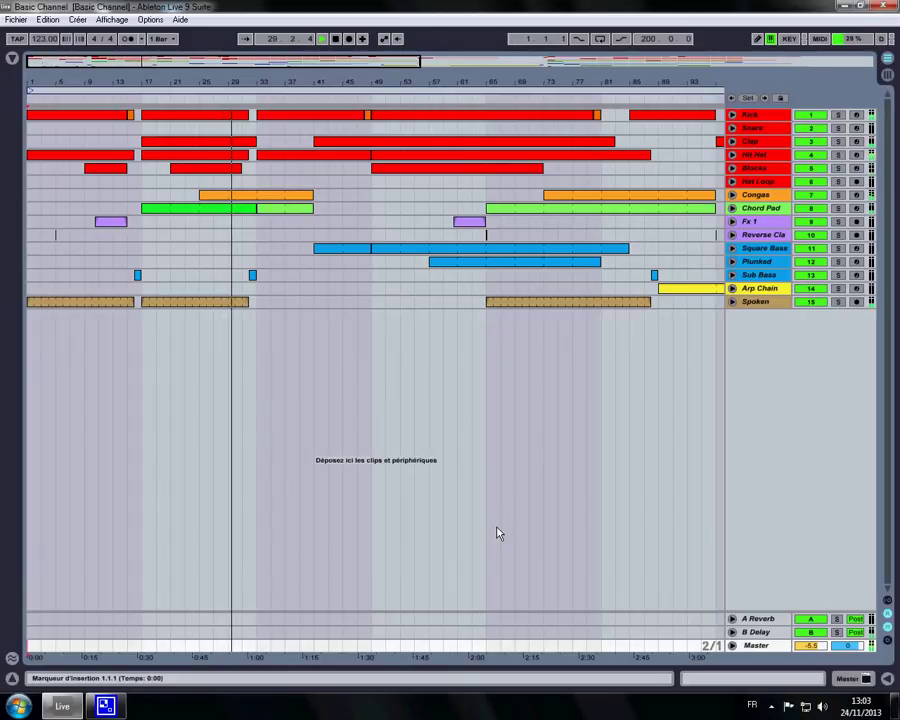
left_click(732, 275)
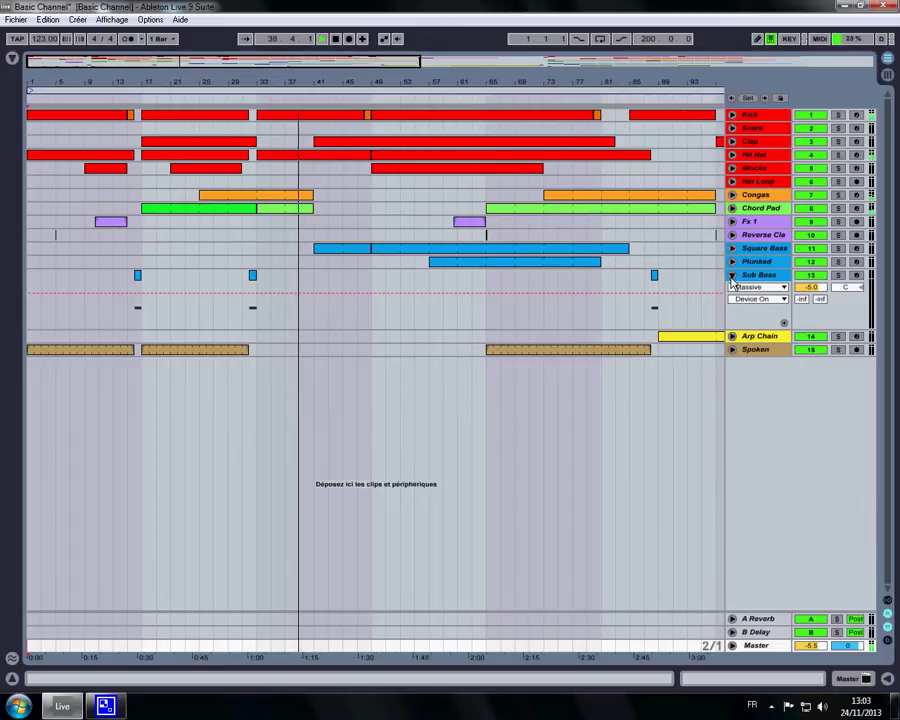
left_click(732, 276)
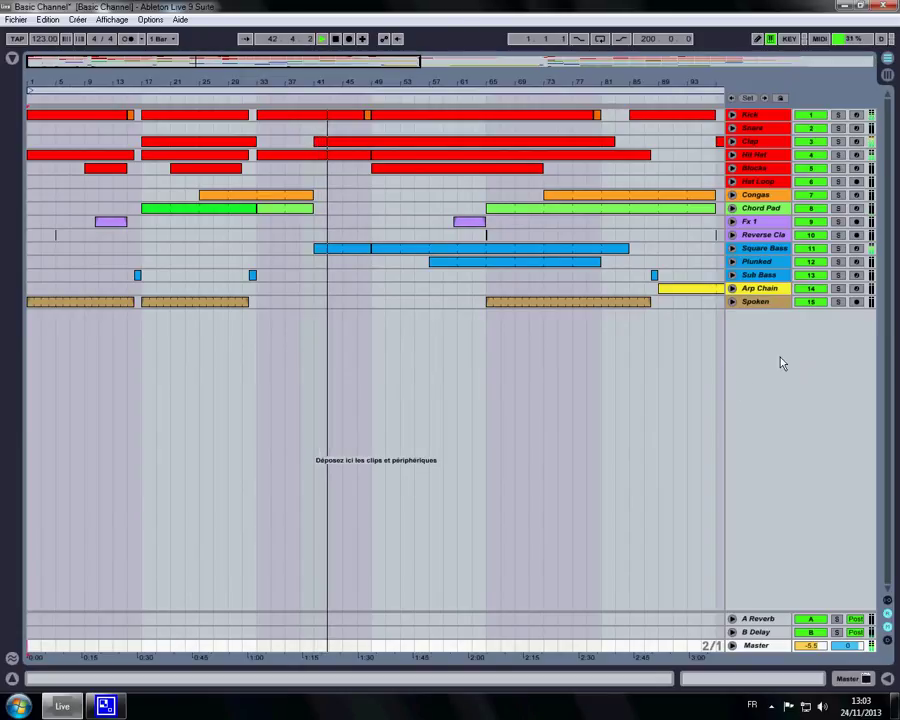
- Inspect the Square Bass track's notes and its device chain, including the Reaktor Monark synth interface
left_click(732, 248)
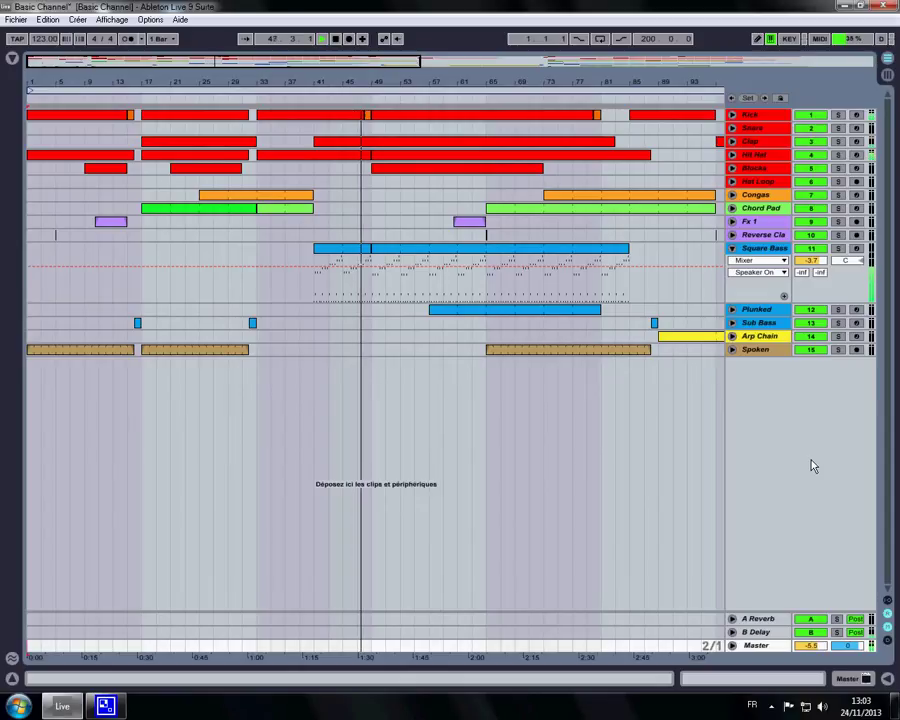
left_click(737, 252)
left_click(813, 682)
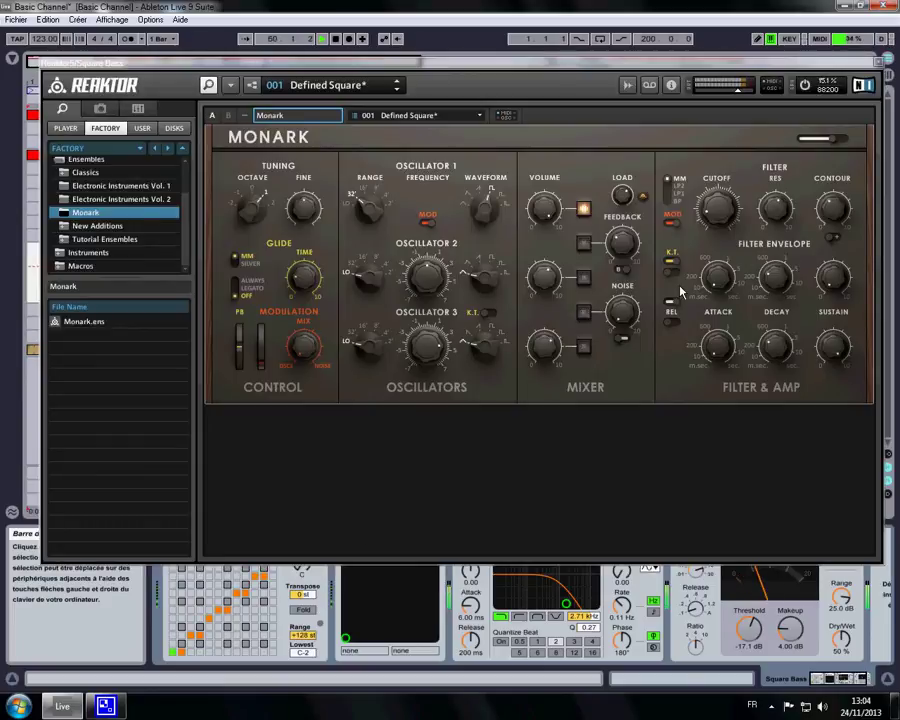
left_click(878, 63)
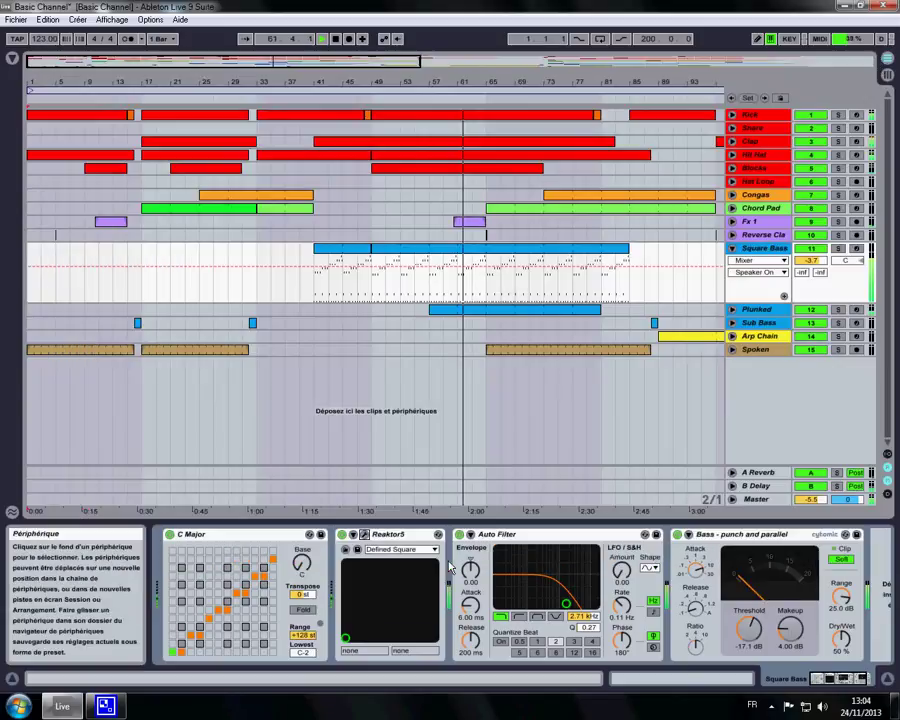
left_click(733, 248)
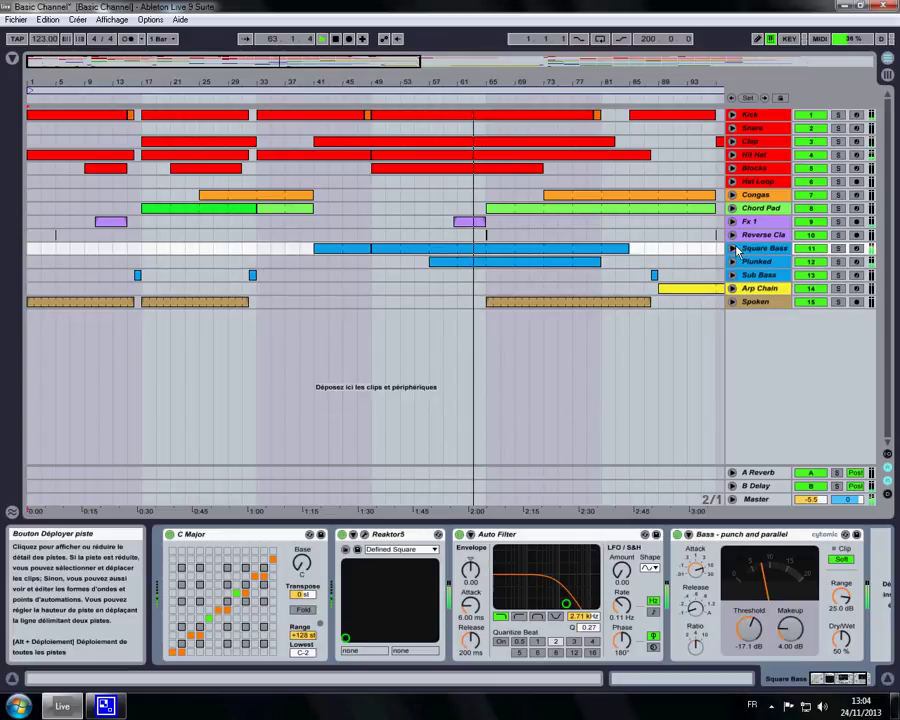
- Examine the arrangement around bar 65 and in full, including the Chord Pad track's notes, and hide the device chain
left_click_drag(360, 58, 287, 62)
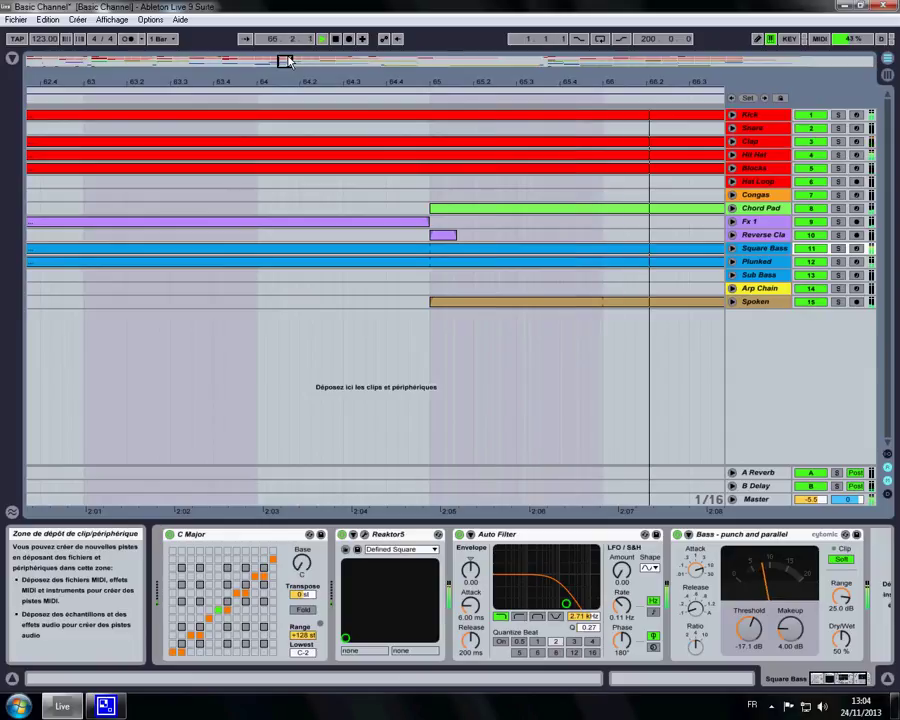
left_click_drag(283, 62, 291, 71)
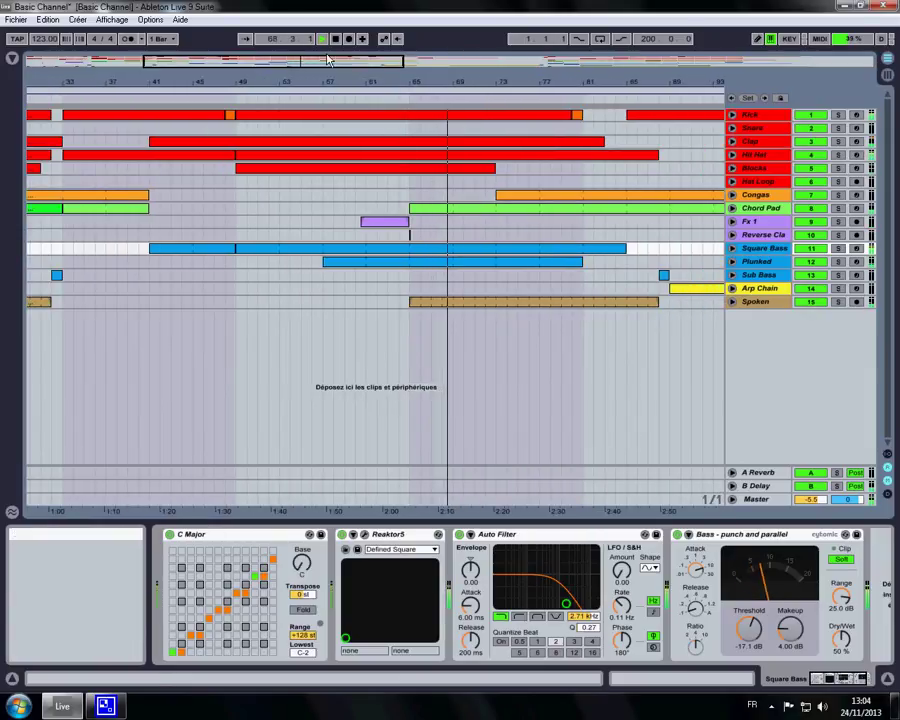
left_click_drag(328, 60, 335, 66)
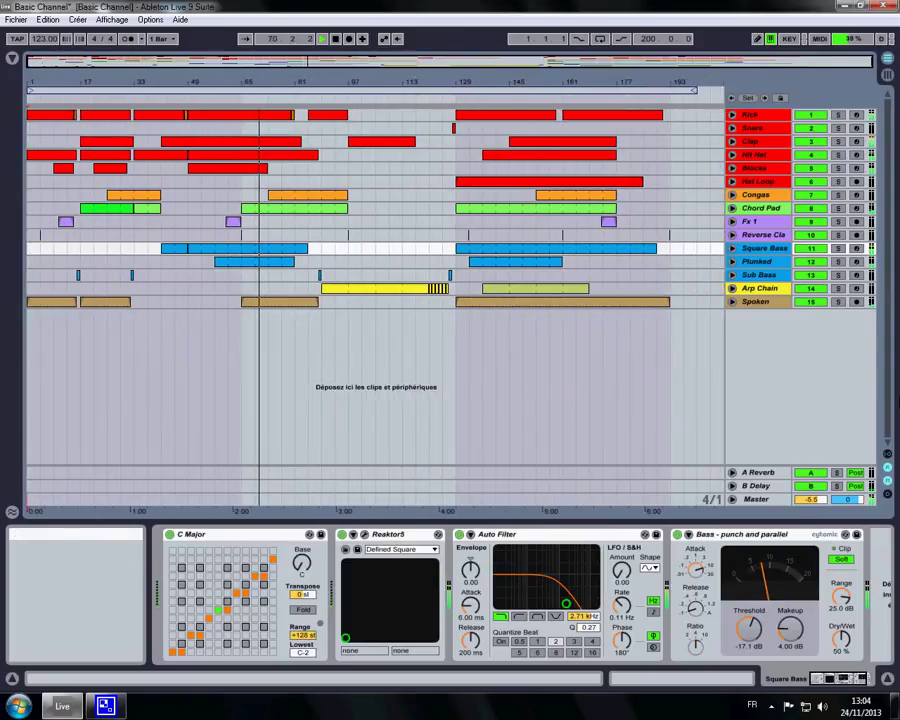
left_click(732, 208)
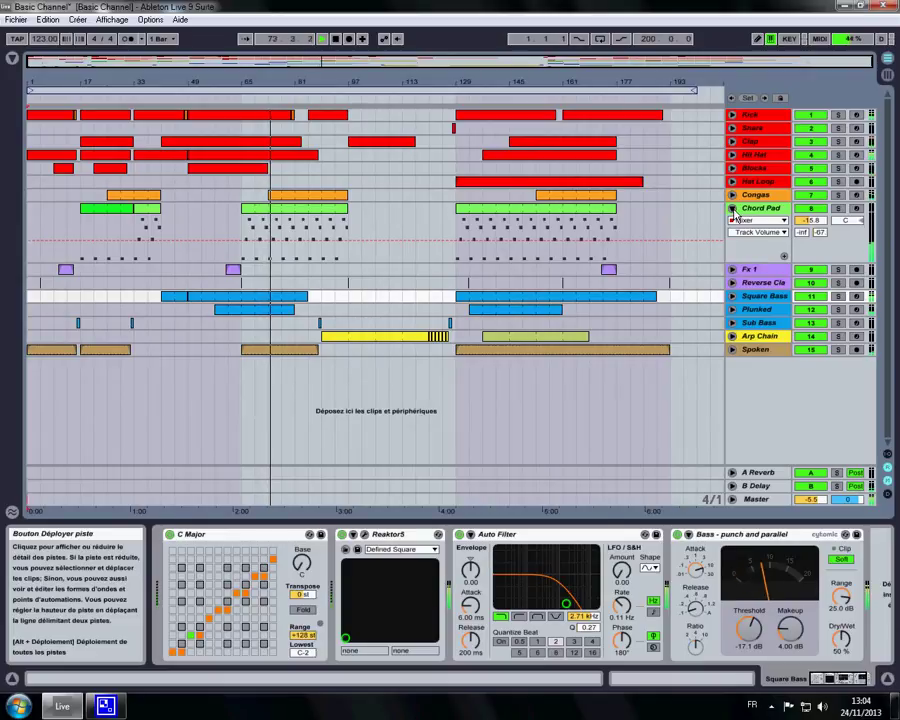
left_click(732, 209)
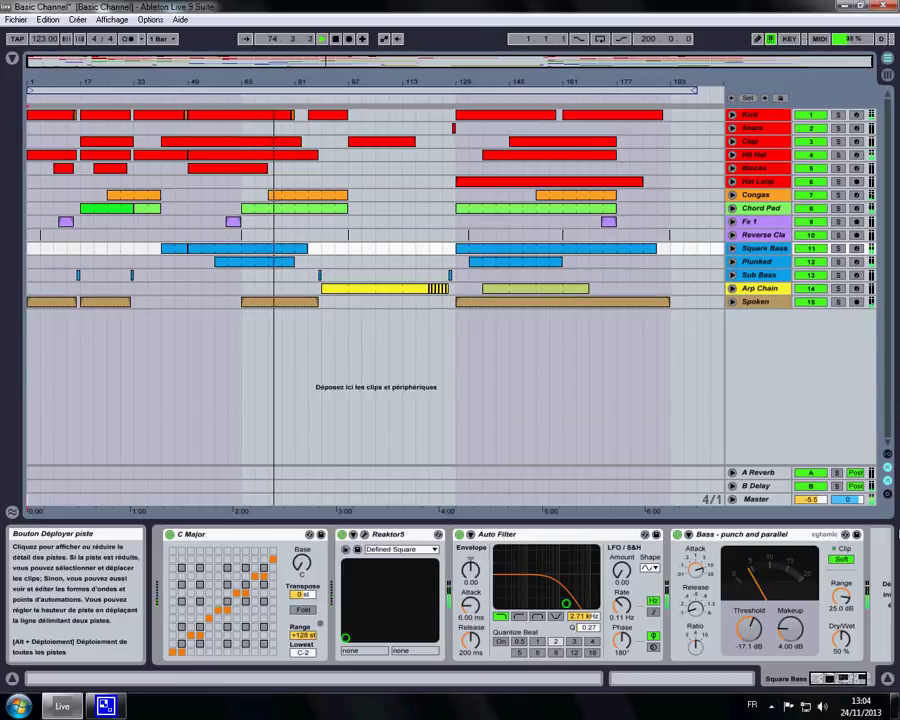
left_click(886, 683)
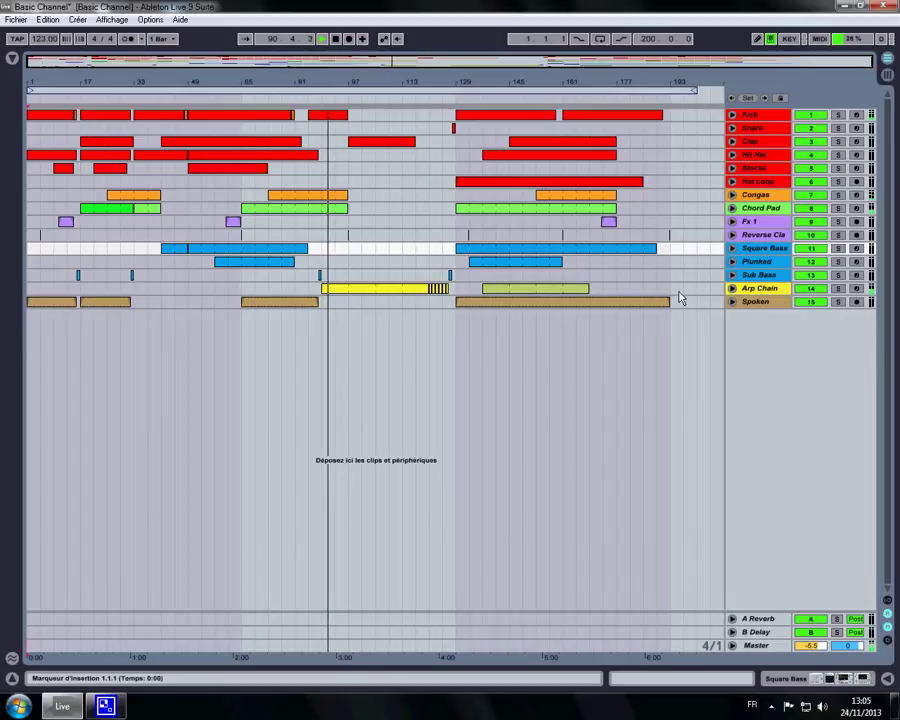
- Inspect the Arp Chain track's automation lanes and its device chain, including the Strobe synth interface
left_click(733, 289)
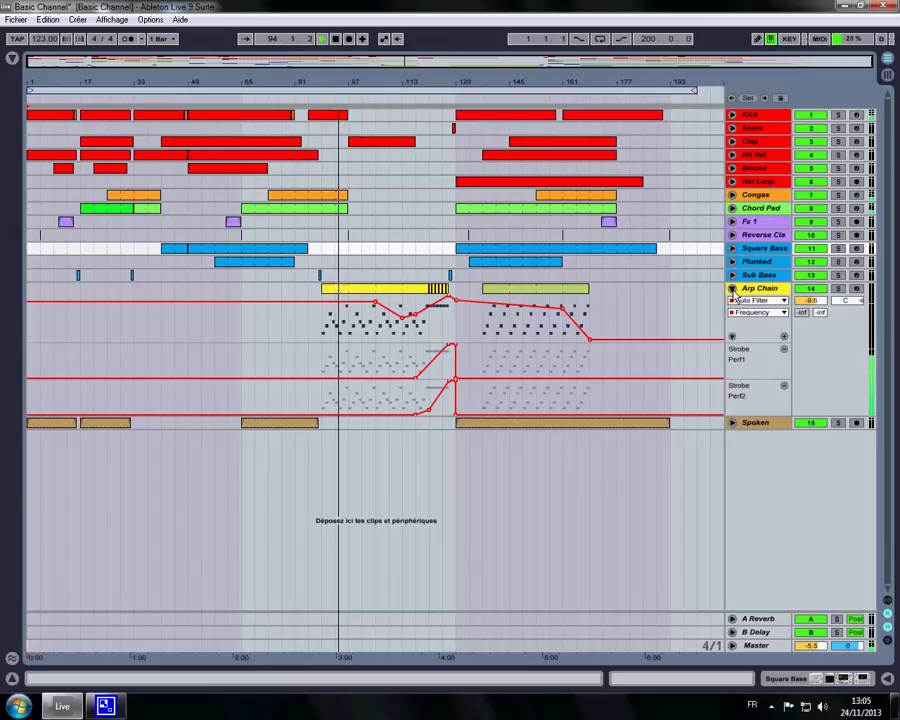
left_click(732, 288)
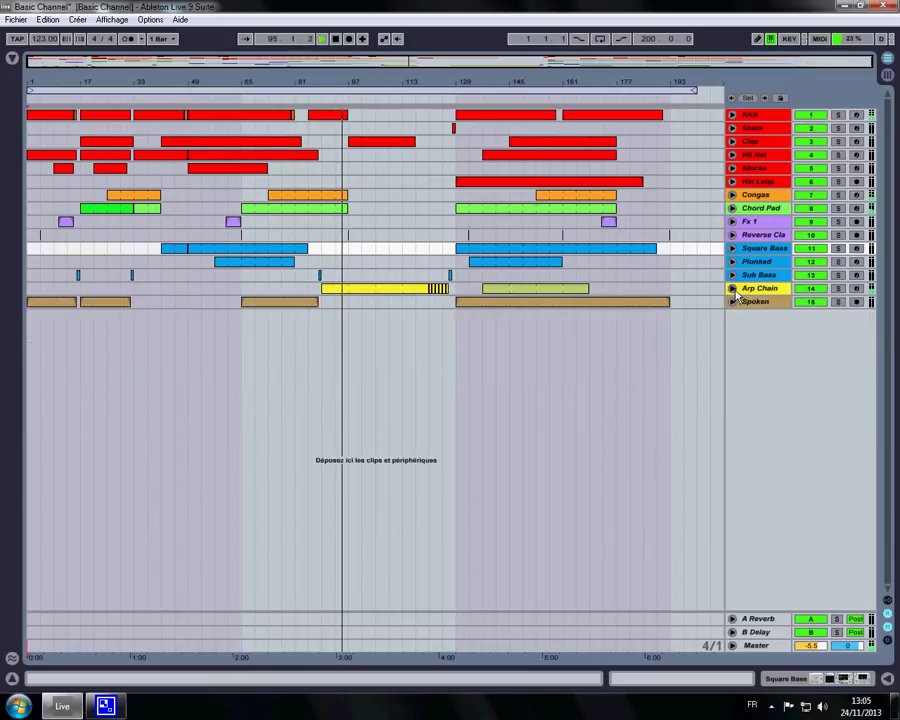
left_click(745, 289)
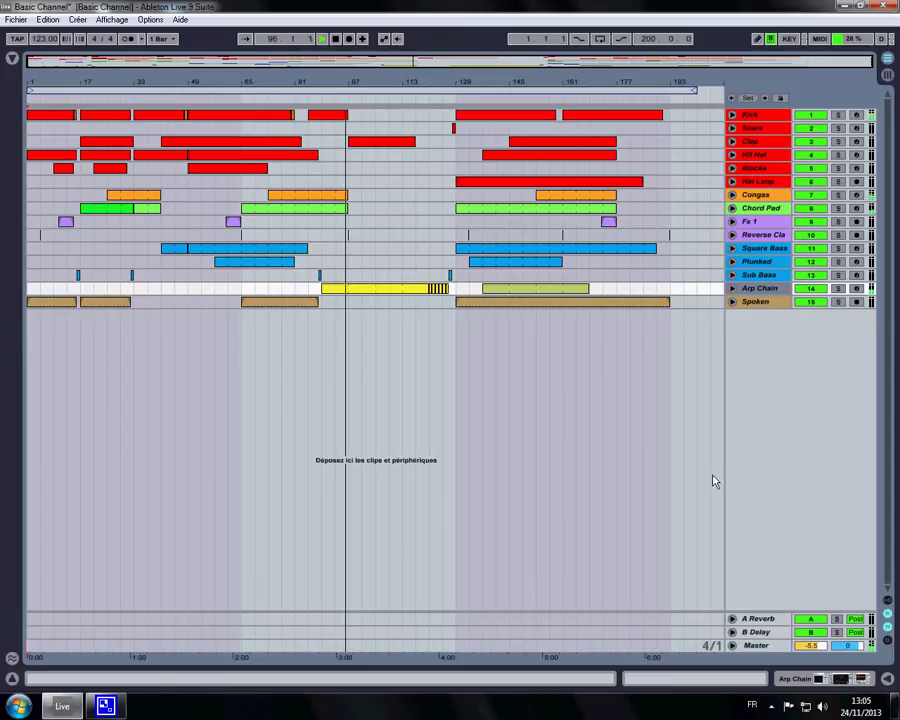
left_click(796, 684)
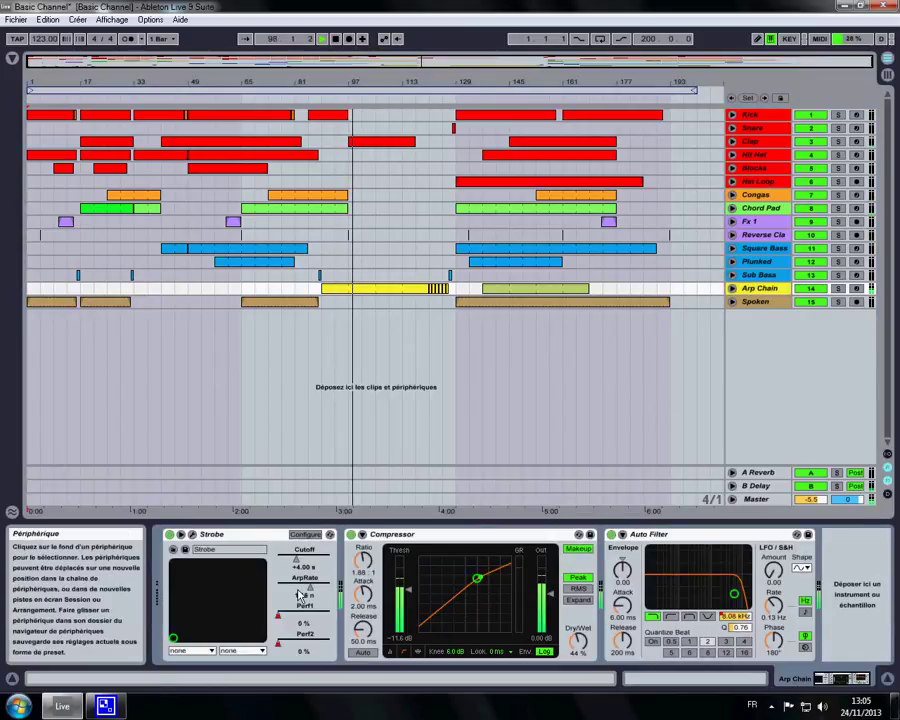
left_click(193, 535)
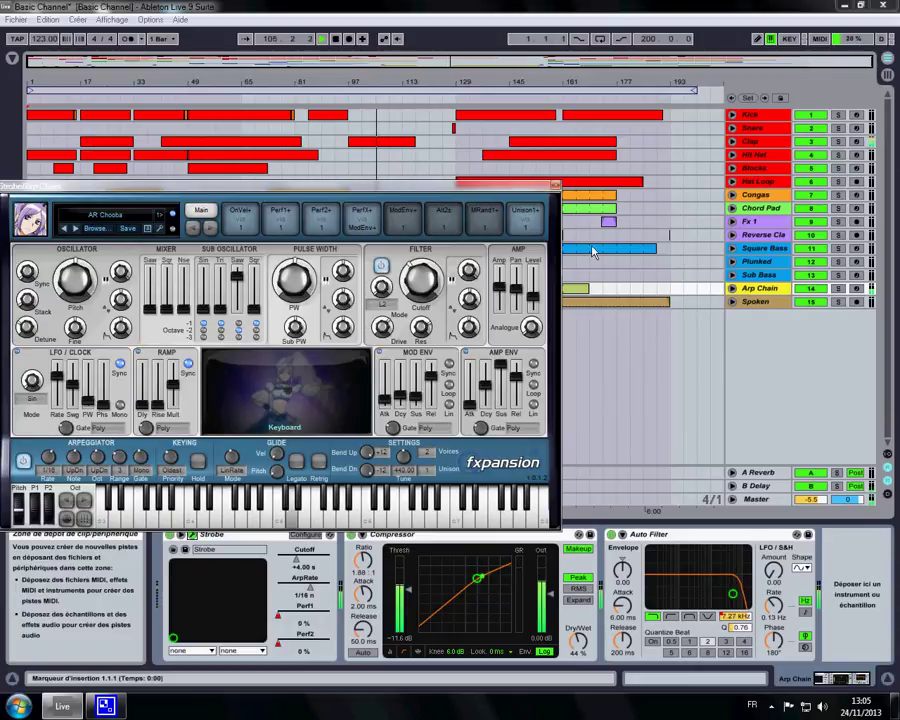
left_click(555, 186)
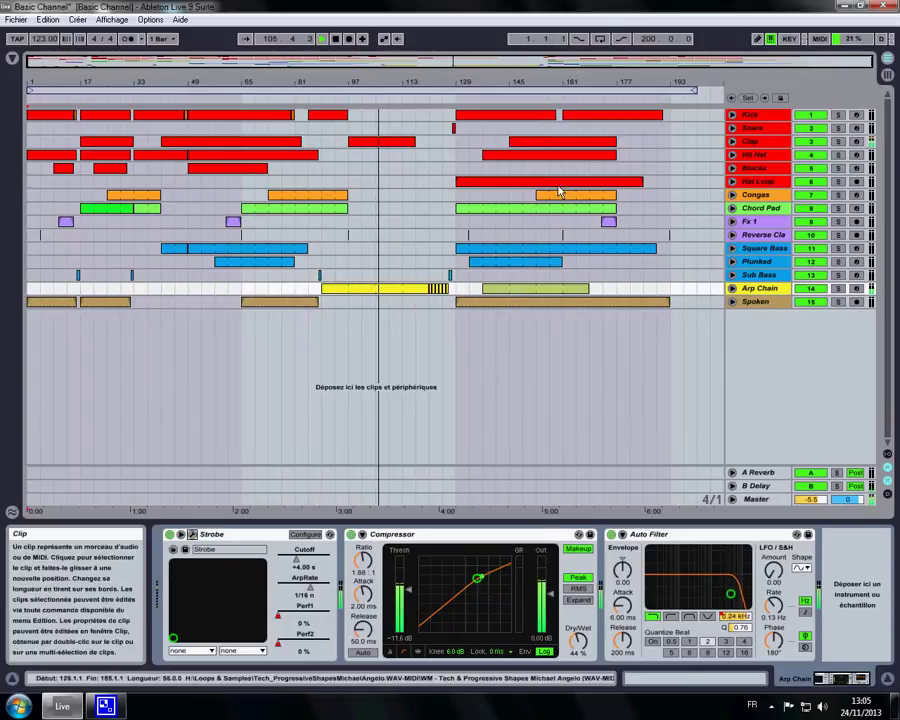
left_click(887, 679)
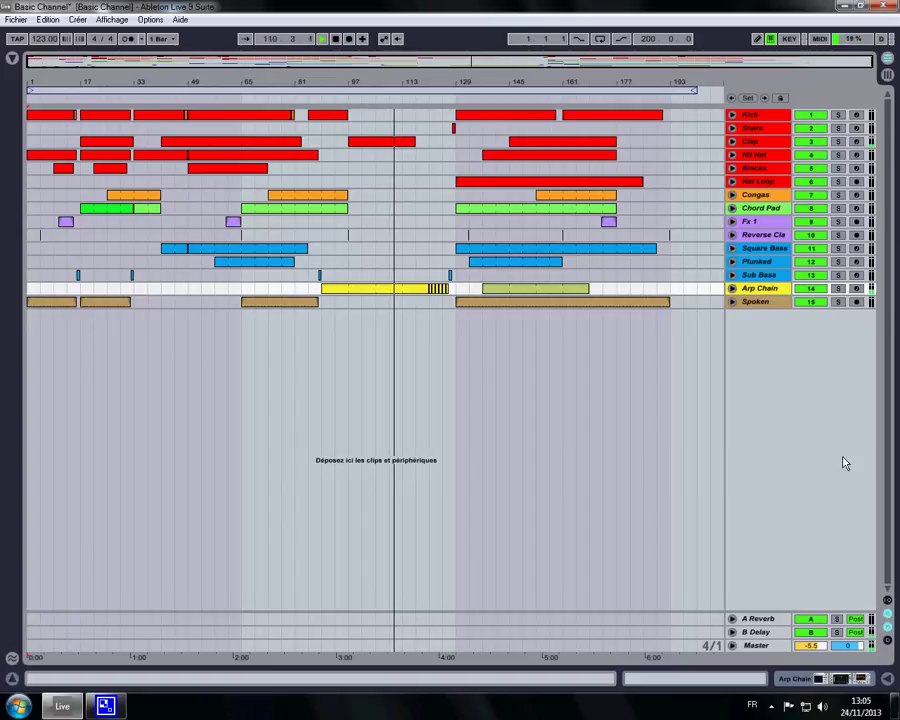
- Look at the notes of the Clap track's clip that starts at bar 97
left_click(393, 147)
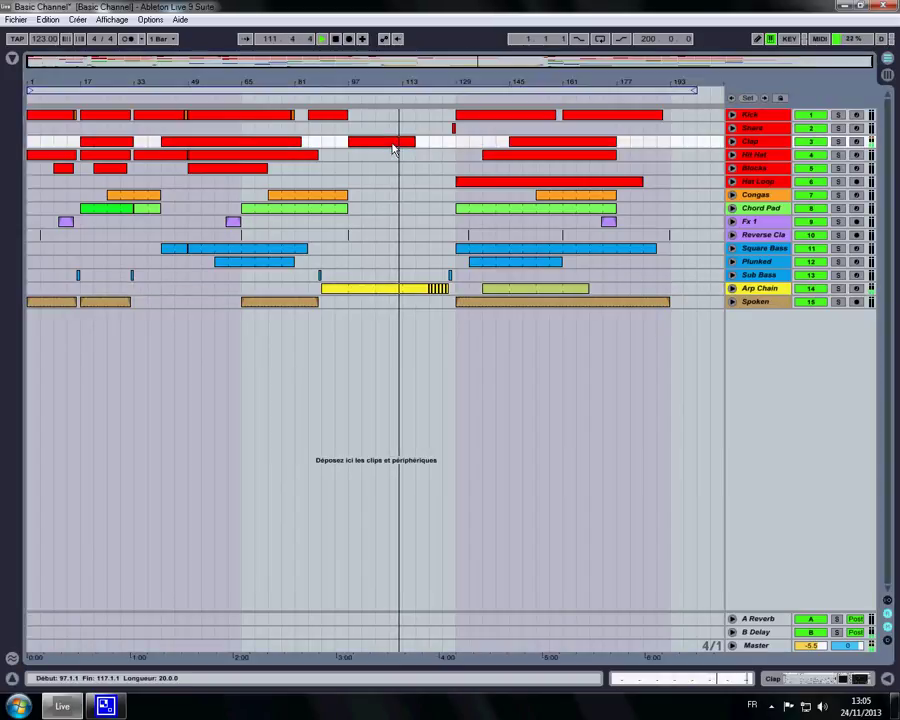
left_click(732, 144)
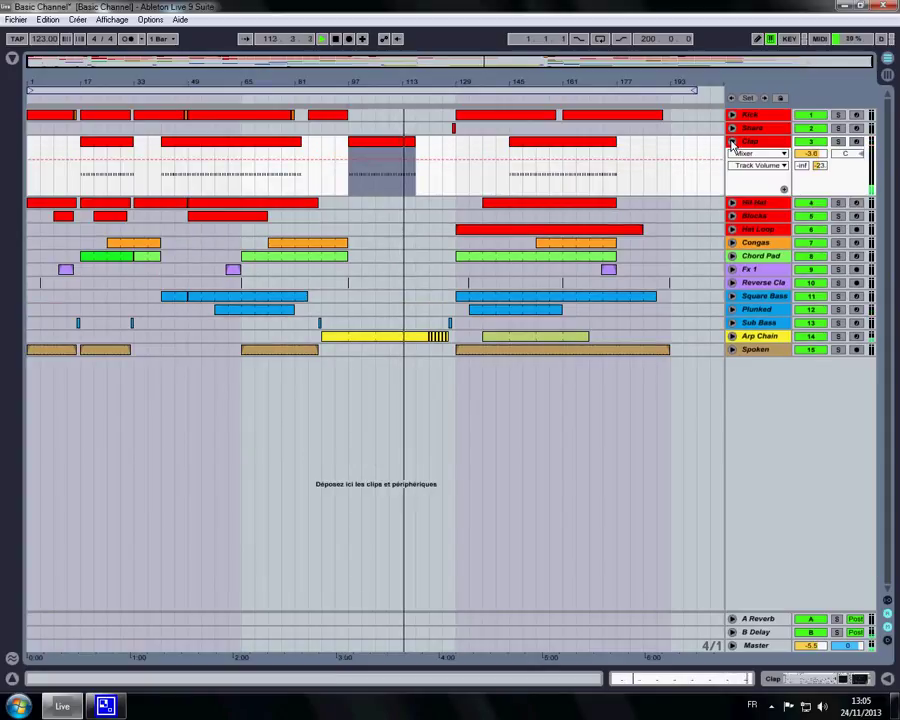
left_click(732, 142)
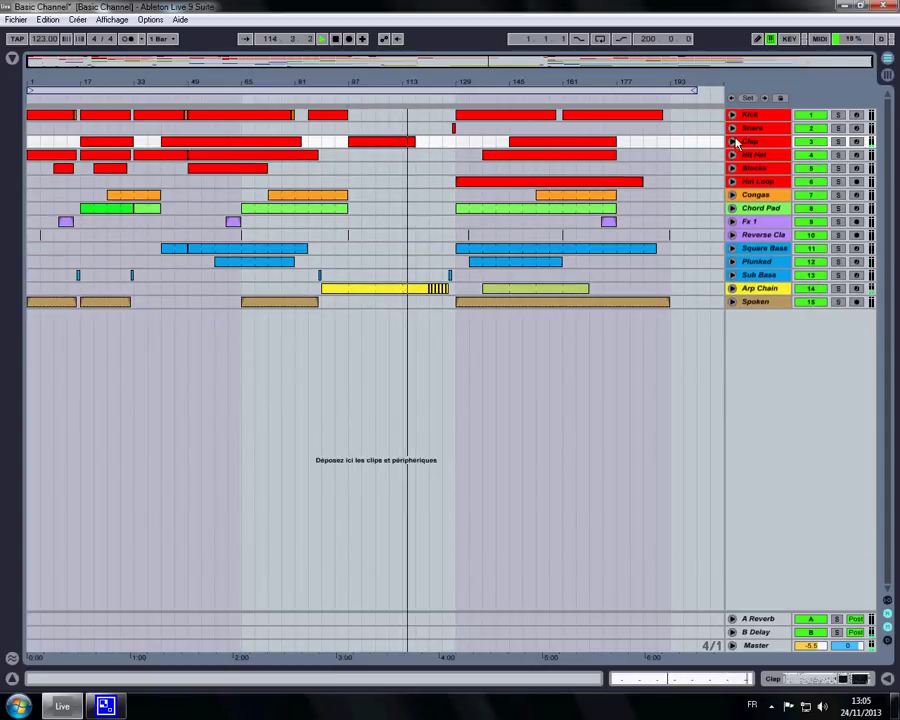
- Examine the Snare track's short fill just before bar 129 at a closer zoom
left_click(754, 128)
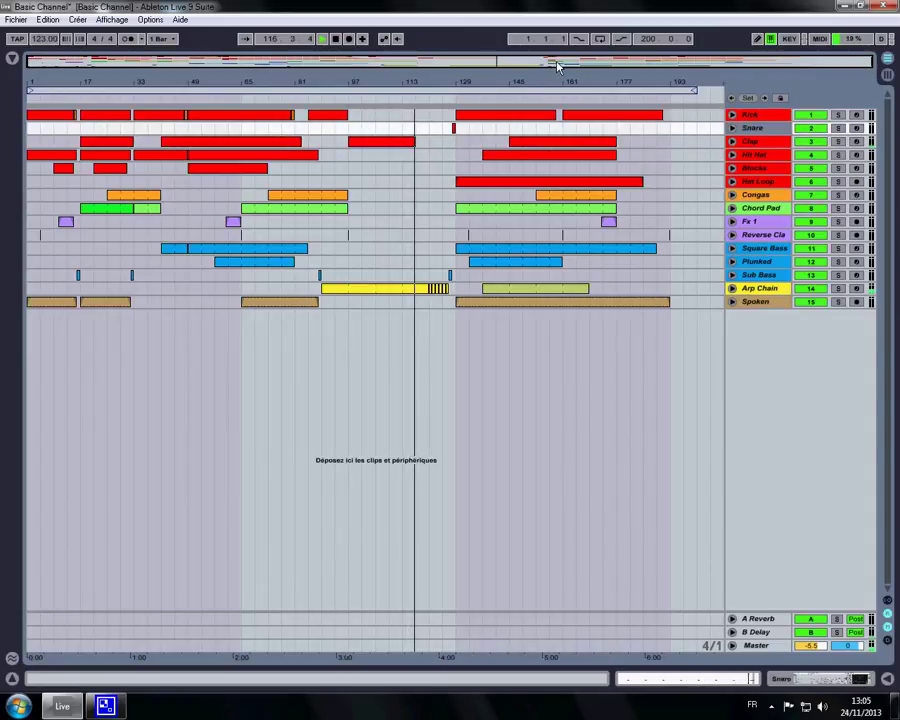
left_click_drag(554, 63, 556, 64)
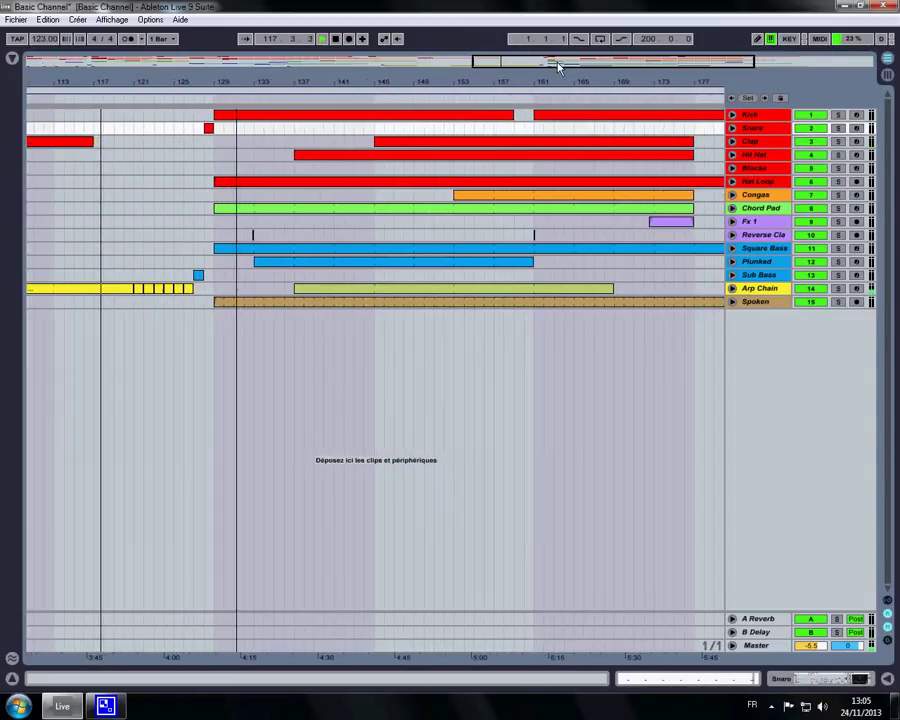
left_click(732, 128)
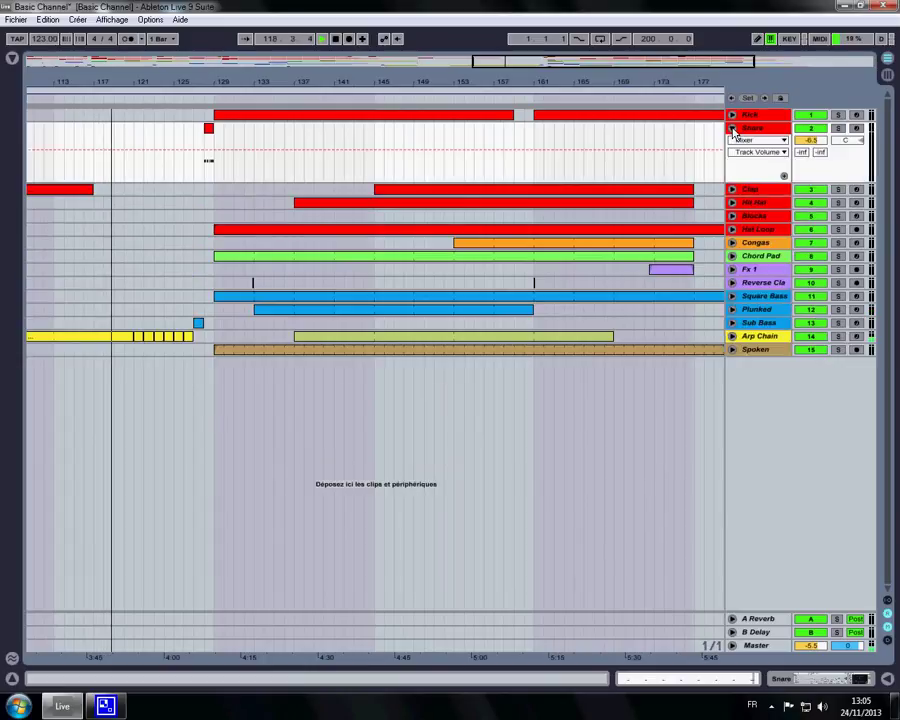
left_click_drag(612, 63, 620, 66)
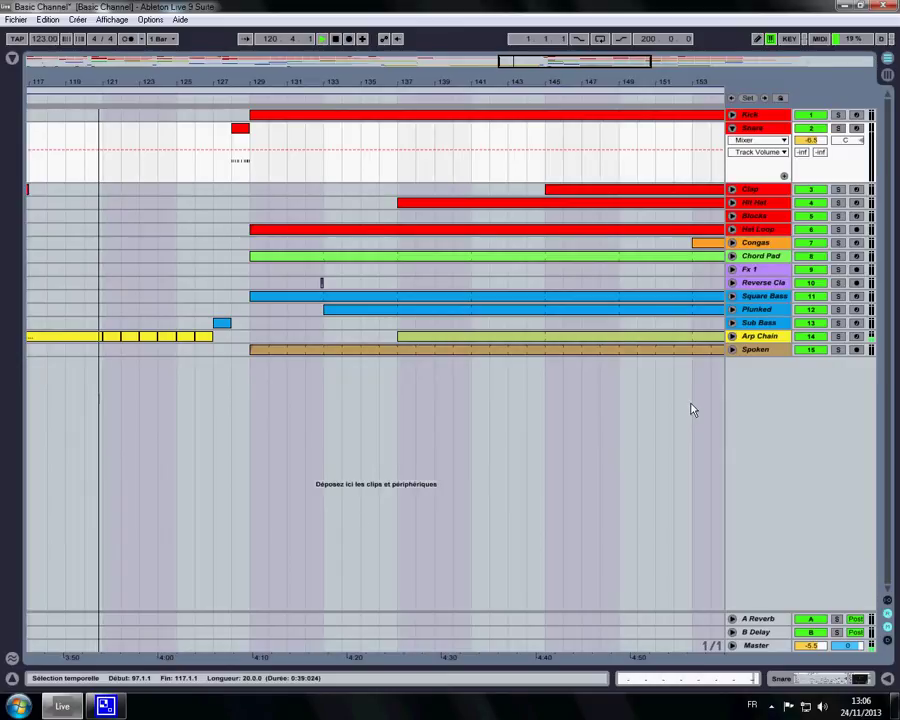
left_click(732, 336)
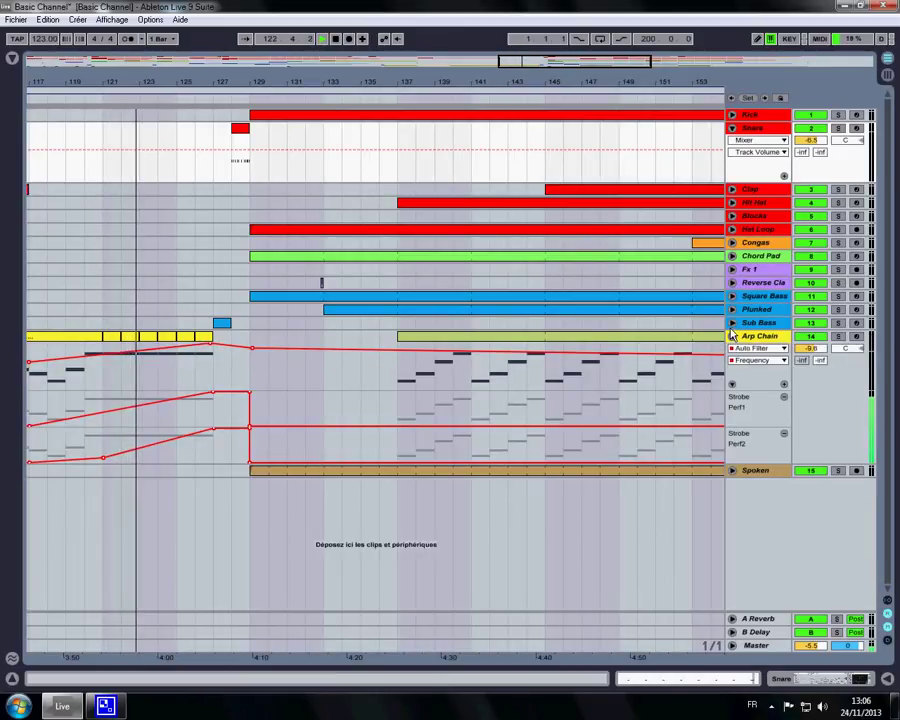
left_click(732, 324)
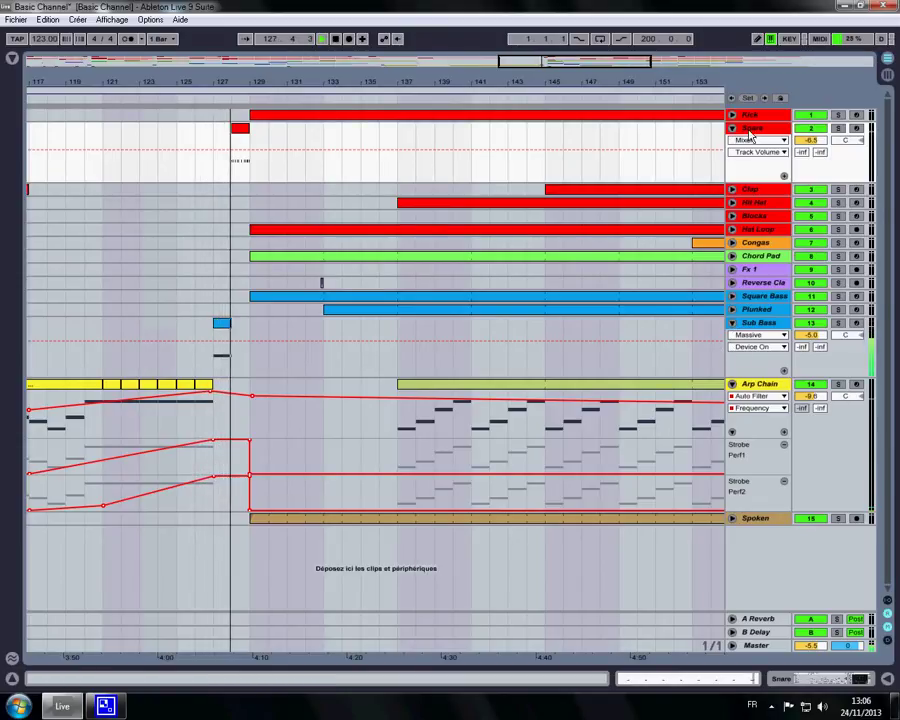
left_click(825, 684)
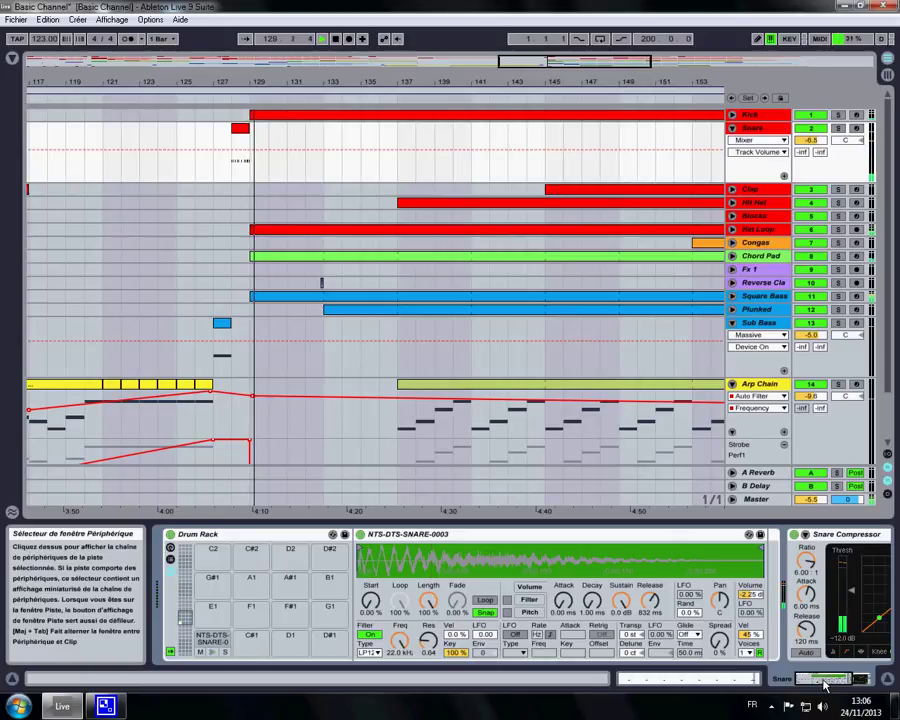
left_click(878, 655)
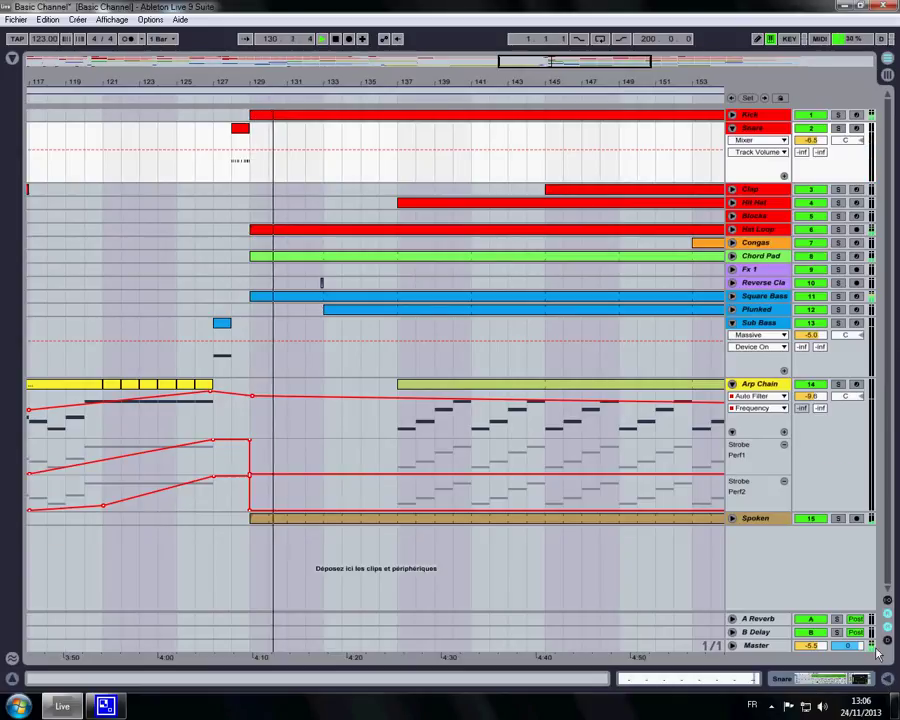
left_click(732, 128)
left_click(732, 336)
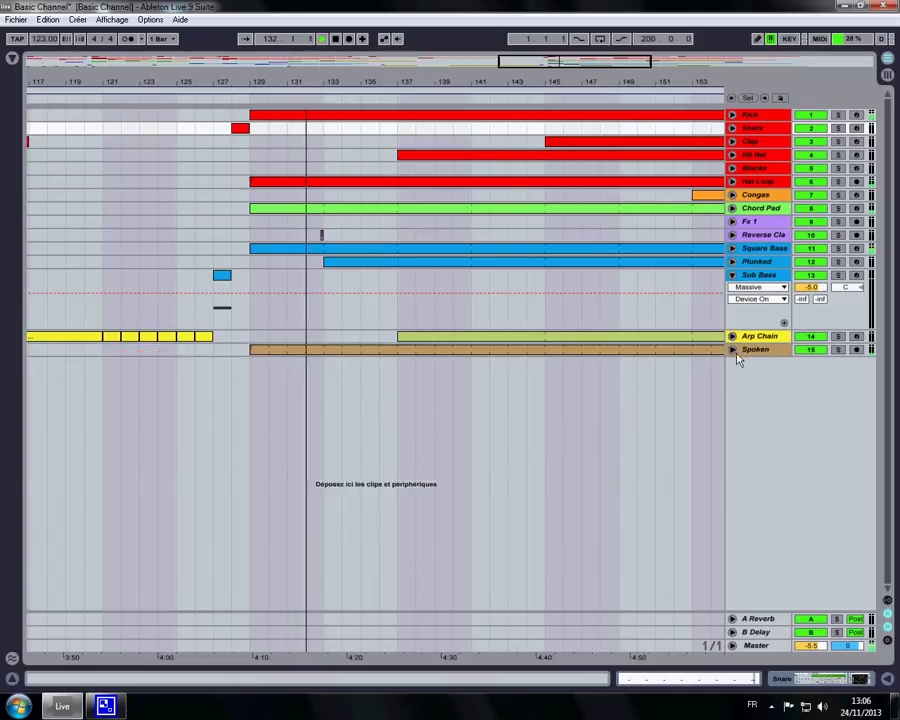
left_click(732, 274)
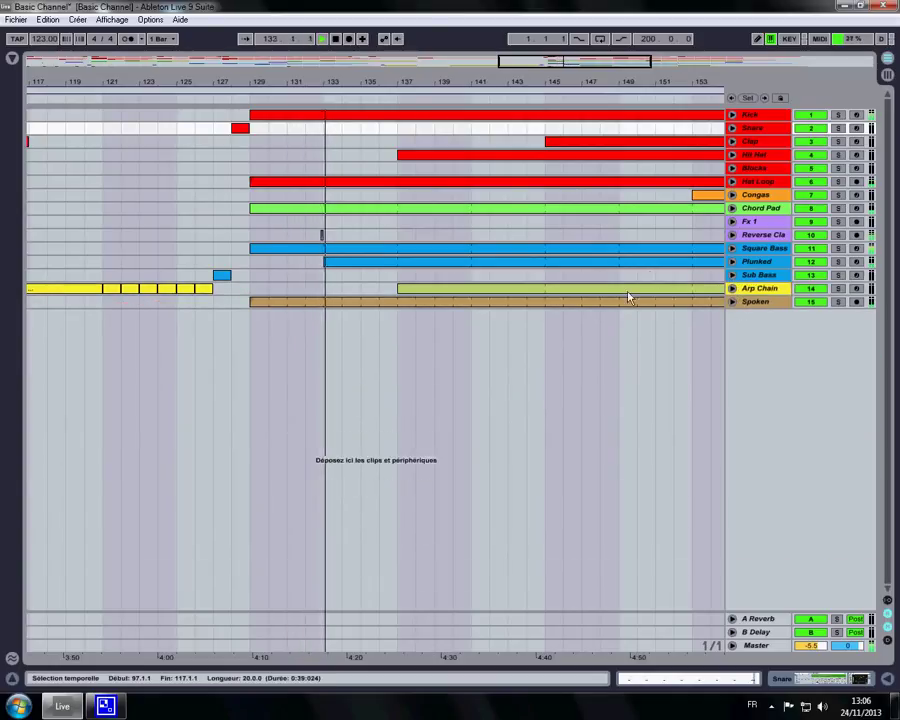
- Inspect the Master track's device chain and the iZotope Ozone 5 interface, then close the plug-in window and hide the device view
double_click(605, 66)
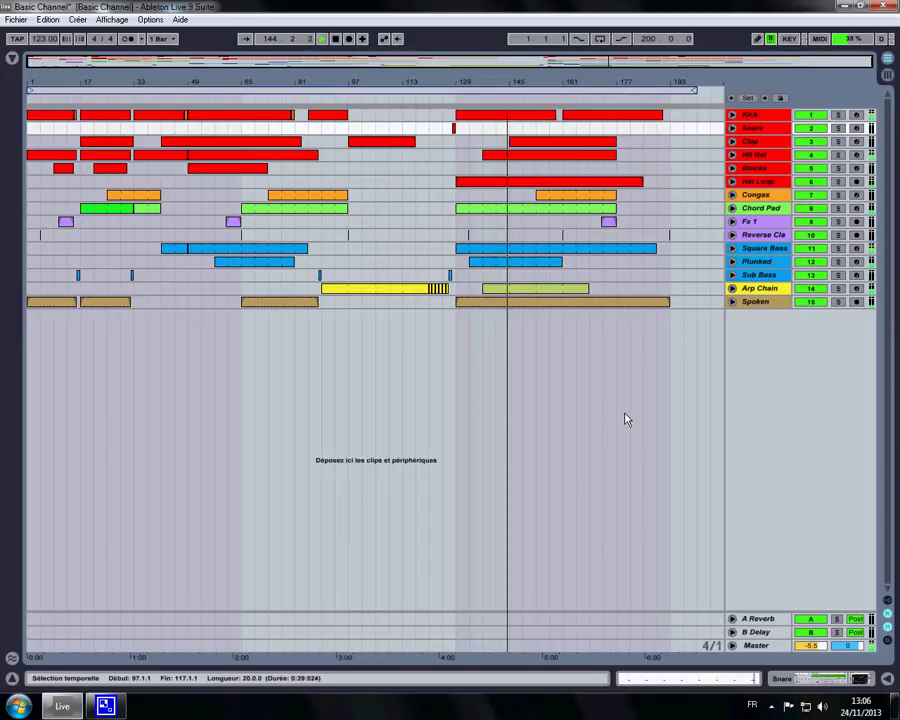
left_click(762, 646)
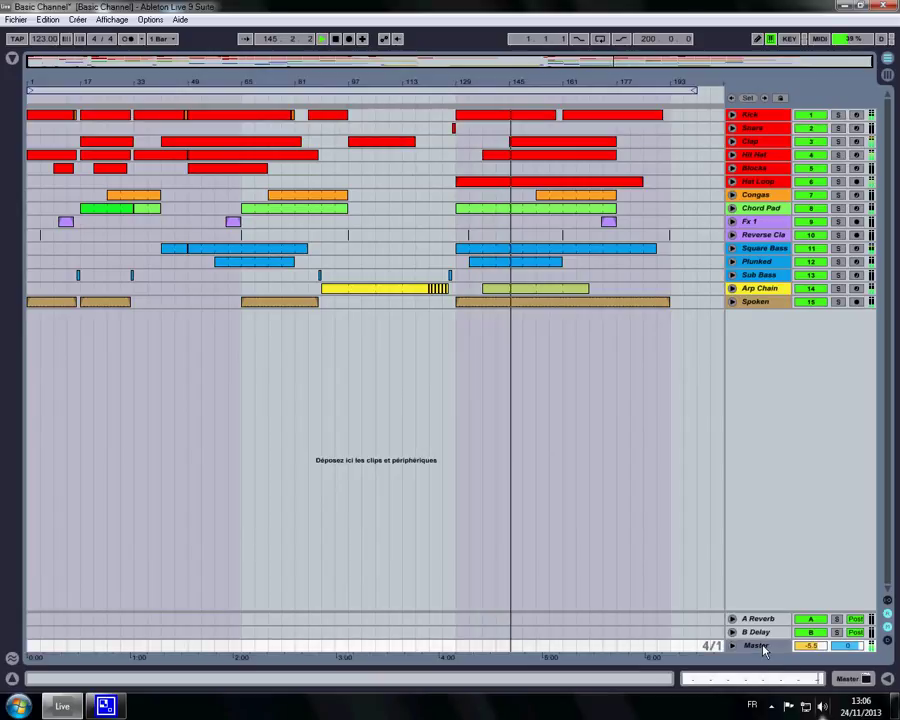
left_click(862, 680)
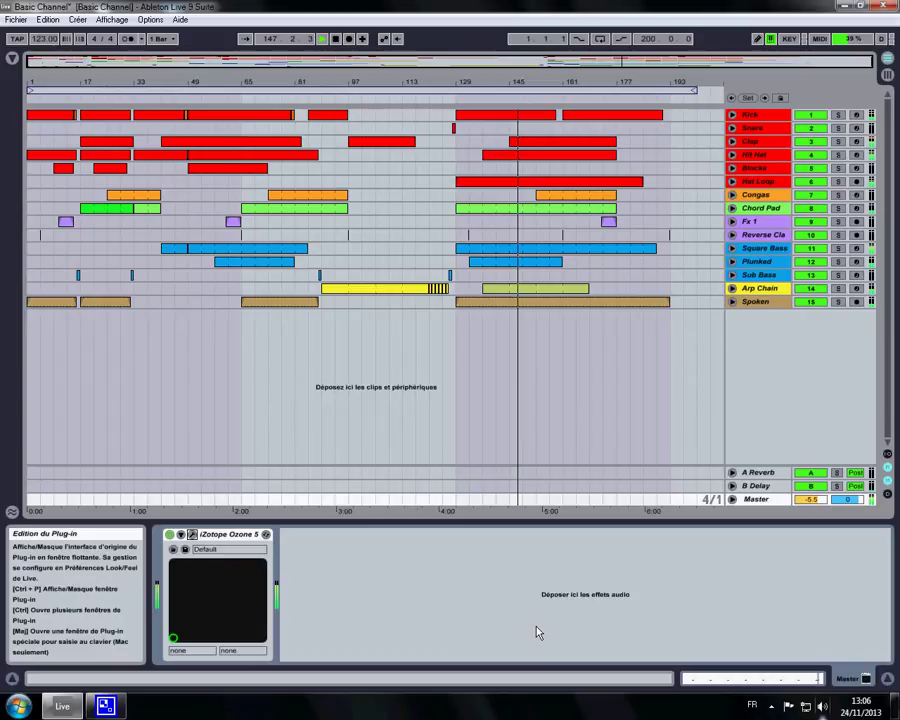
key("ctrl+alt+p")
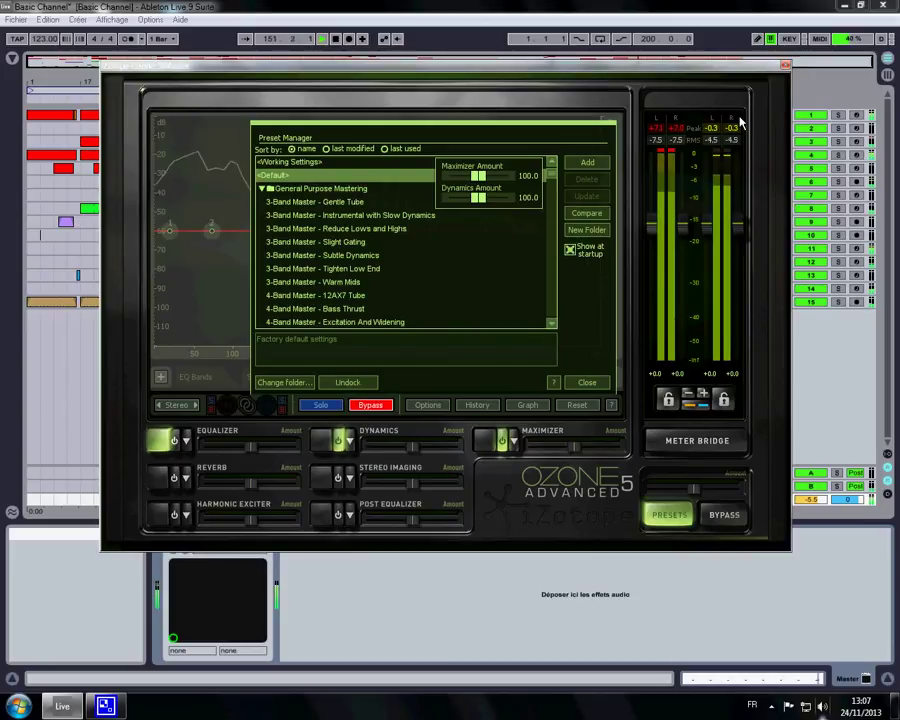
left_click(787, 67)
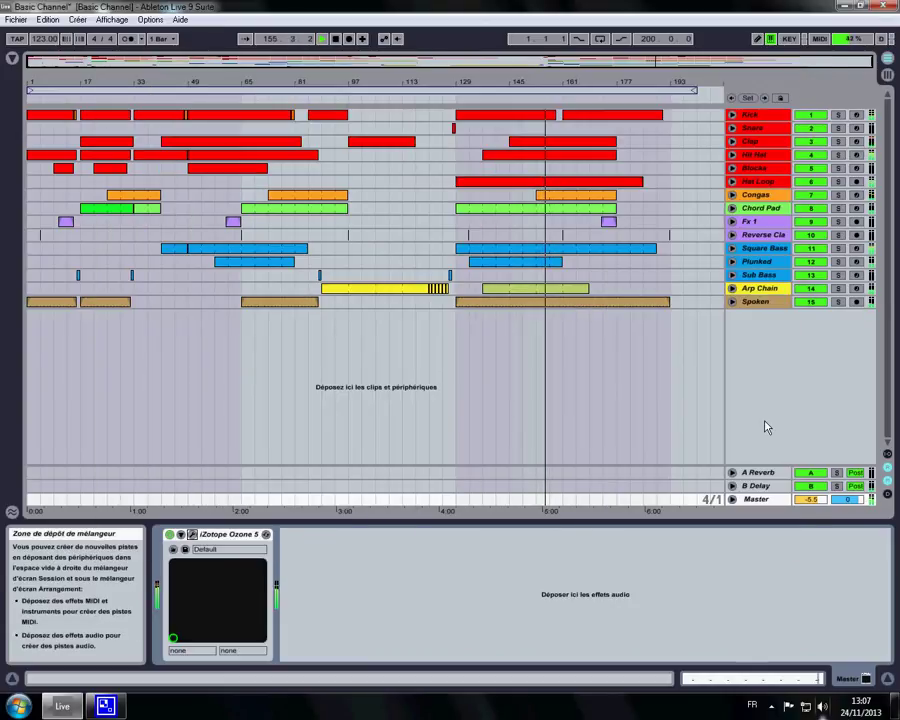
left_click(886, 679)
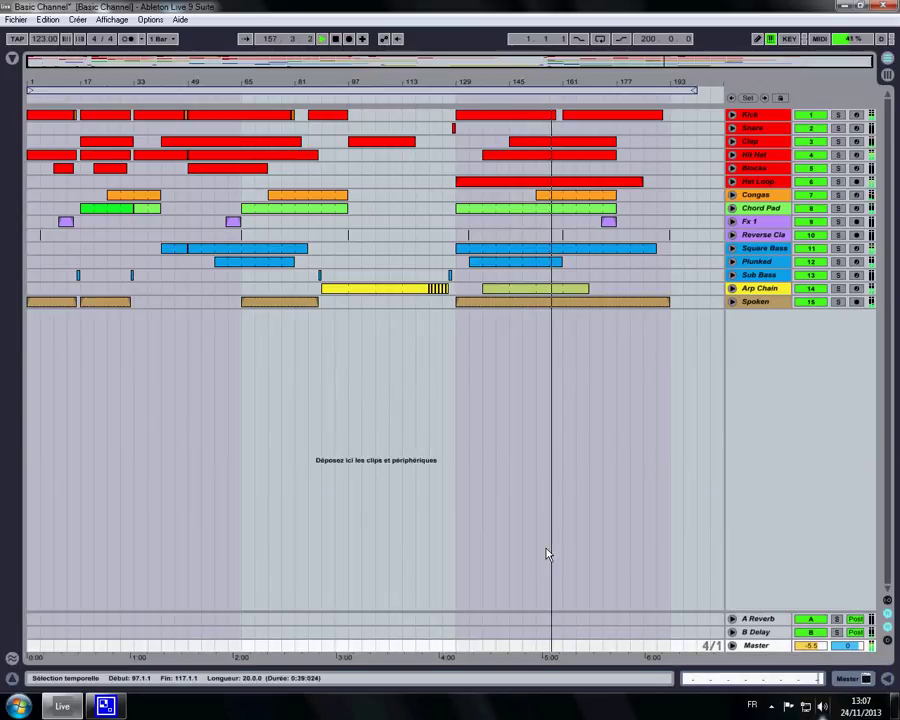